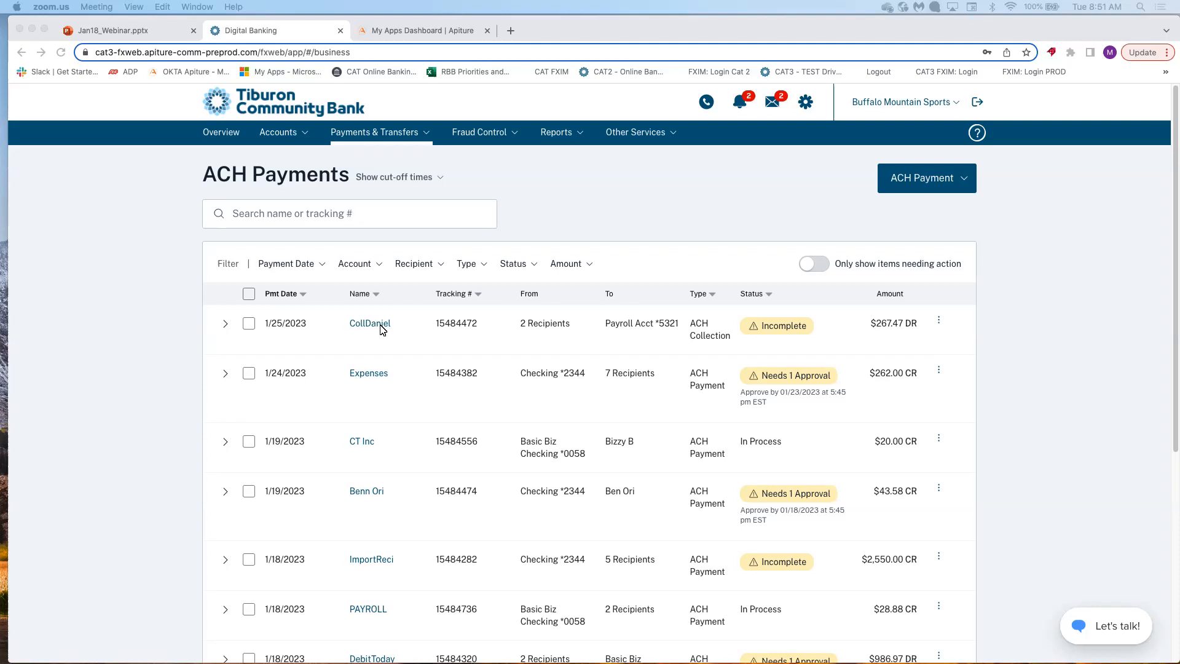
Expand the CollDaniel collection row to preview its two recipients ($243.99 DR and $23.48 DR).
{"action": "left_click", "coordinate": [227, 328]}
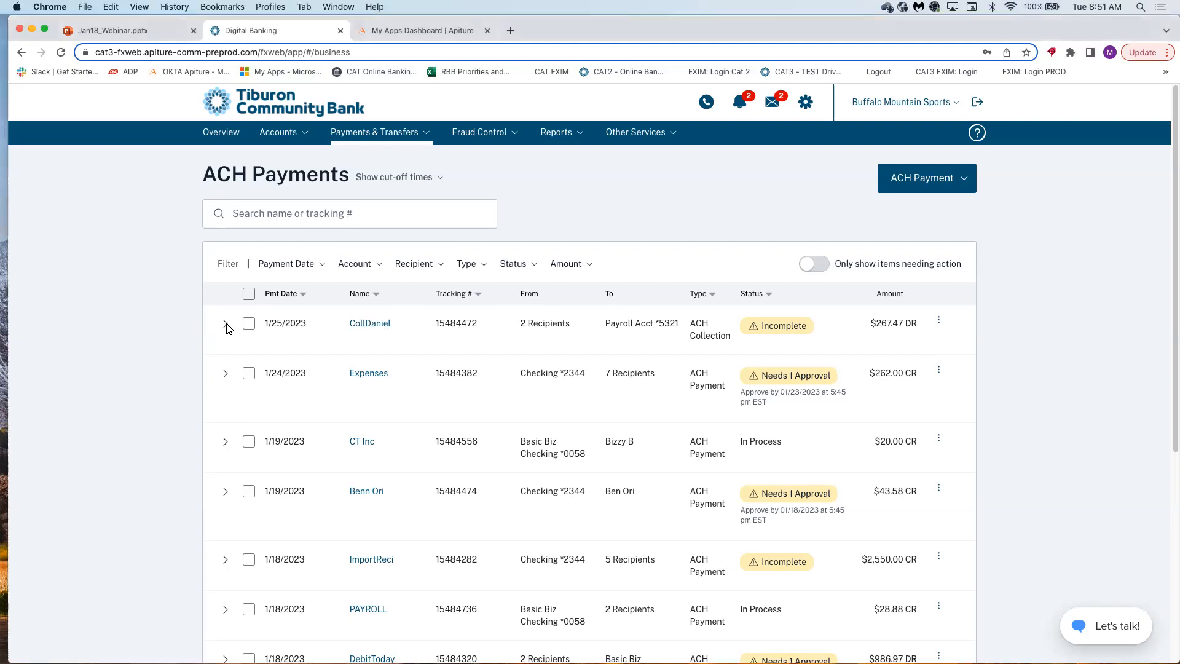
{"action": "left_click", "coordinate": [226, 325]}
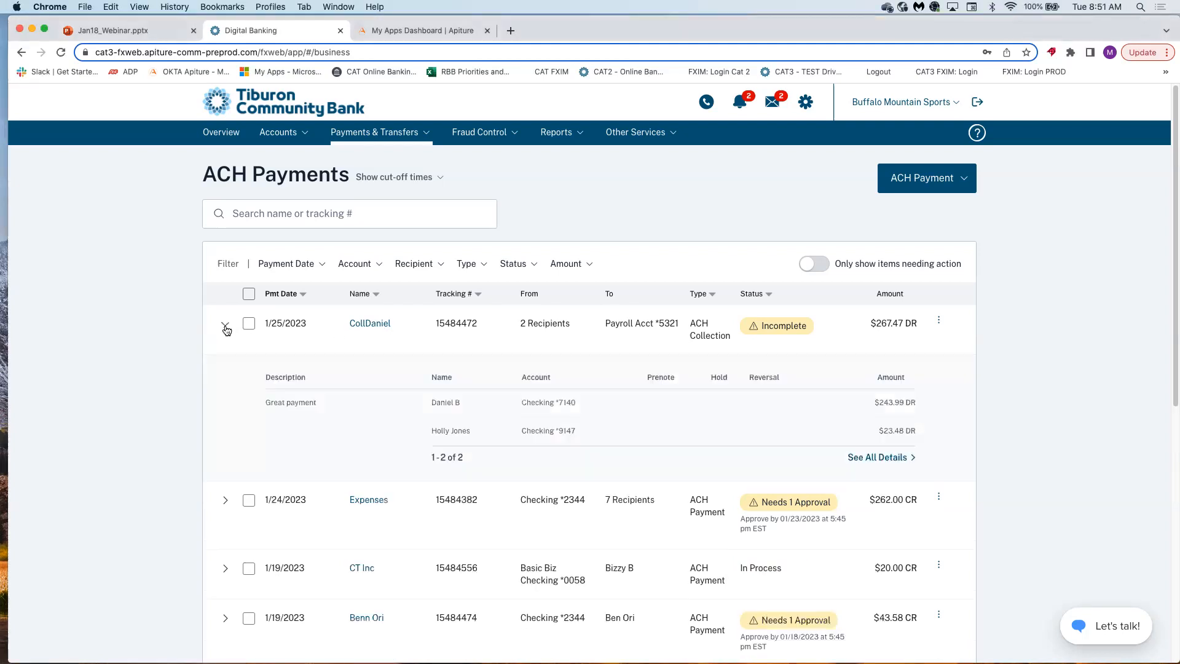
Open CollDaniel's full details, check More Actions, and start editing at the Edit Recipients step.
{"action": "left_click", "coordinate": [866, 459]}
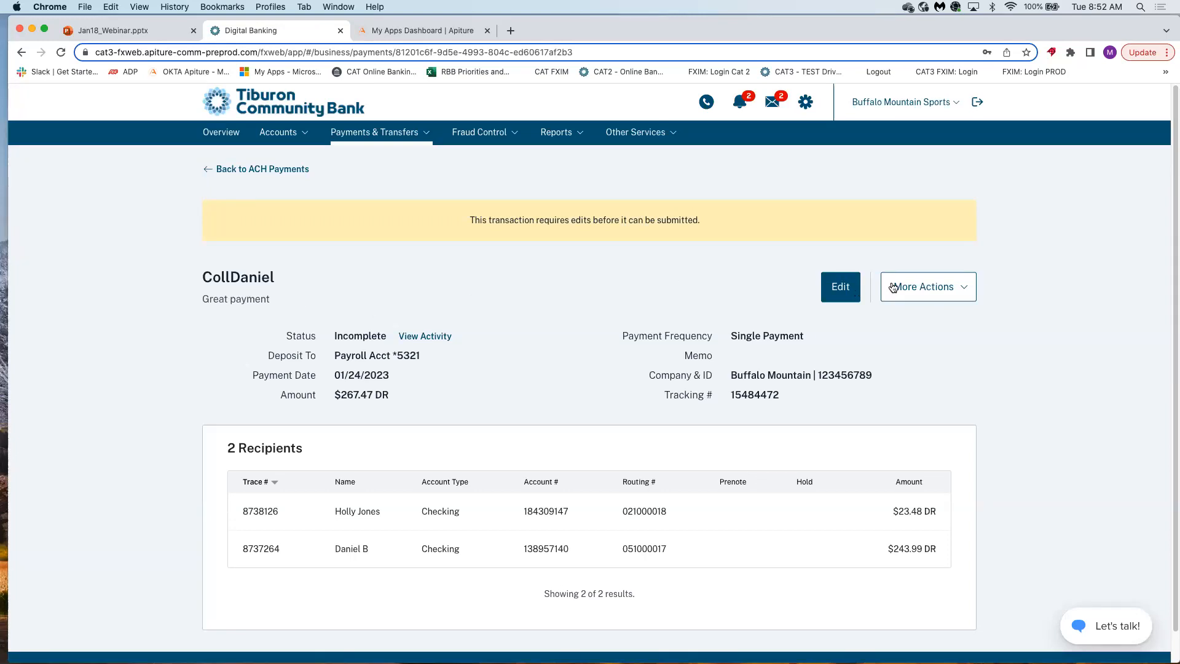
{"action": "left_click", "coordinate": [912, 296]}
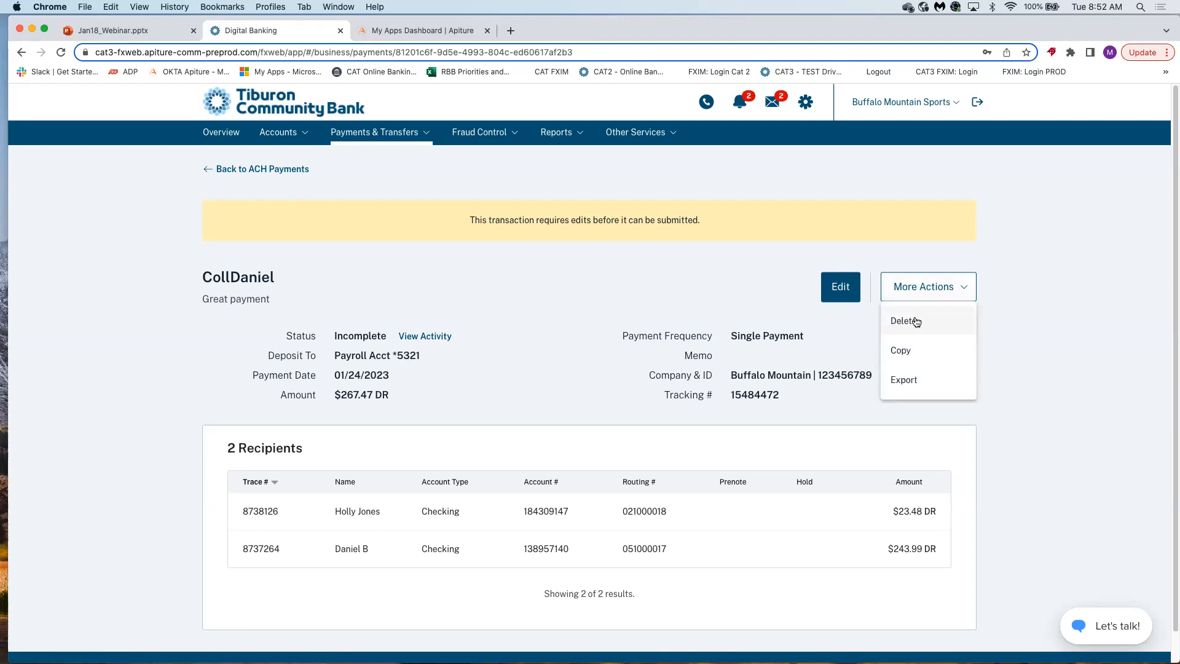
{"action": "left_click", "coordinate": [547, 363]}
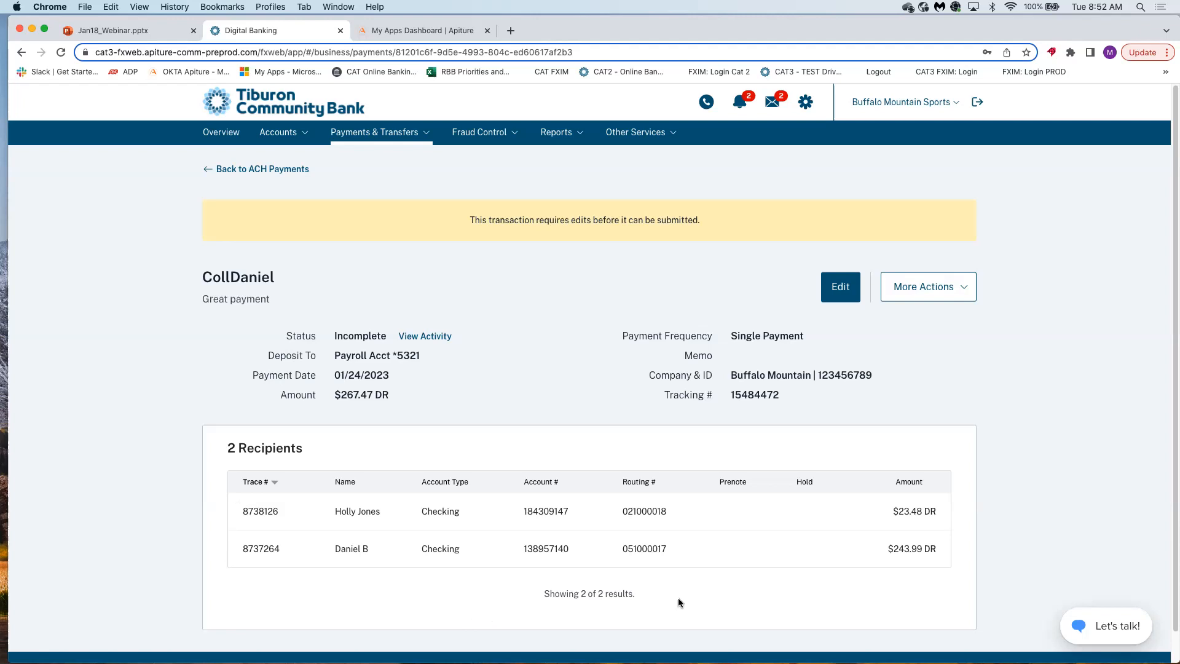
{"action": "left_click", "coordinate": [841, 287]}
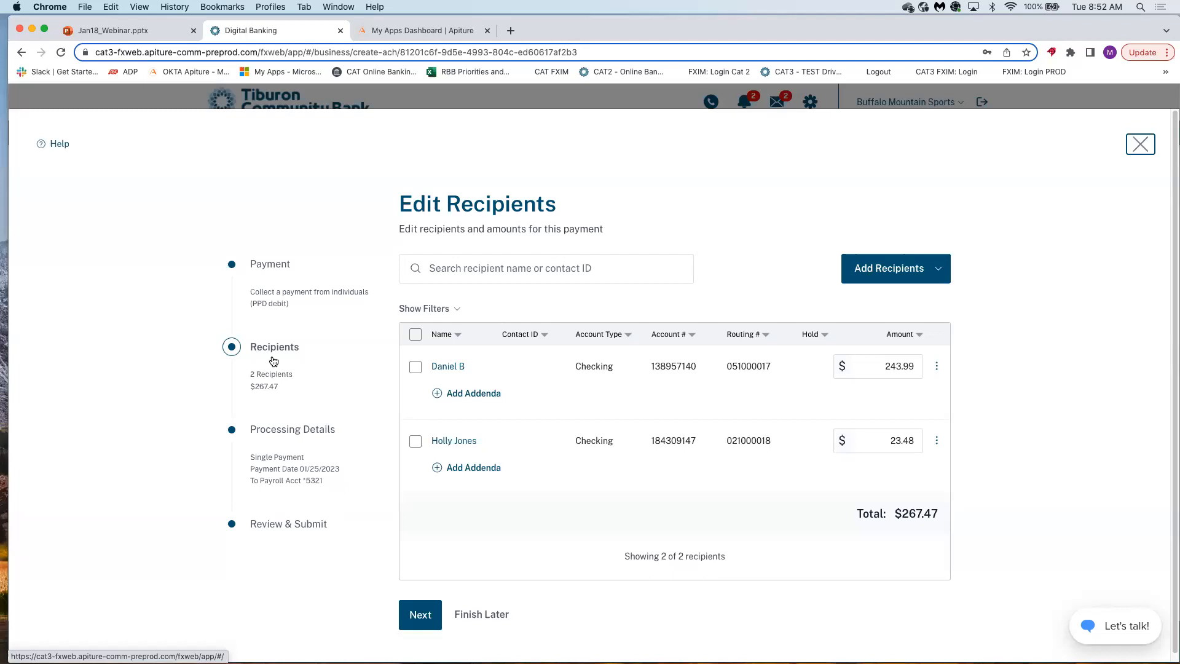
Preview the Processing Details and Review & Submit steps, then return to Recipients and show the Add Recipients options.
{"action": "left_click", "coordinate": [276, 433]}
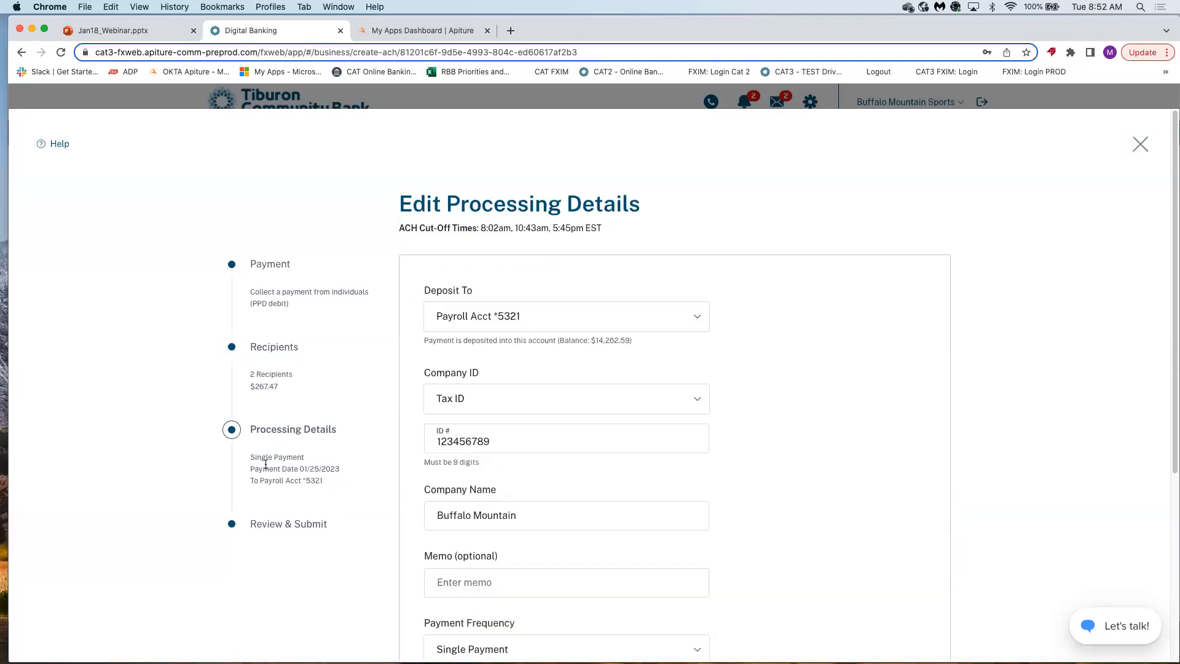
{"action": "left_click", "coordinate": [266, 526]}
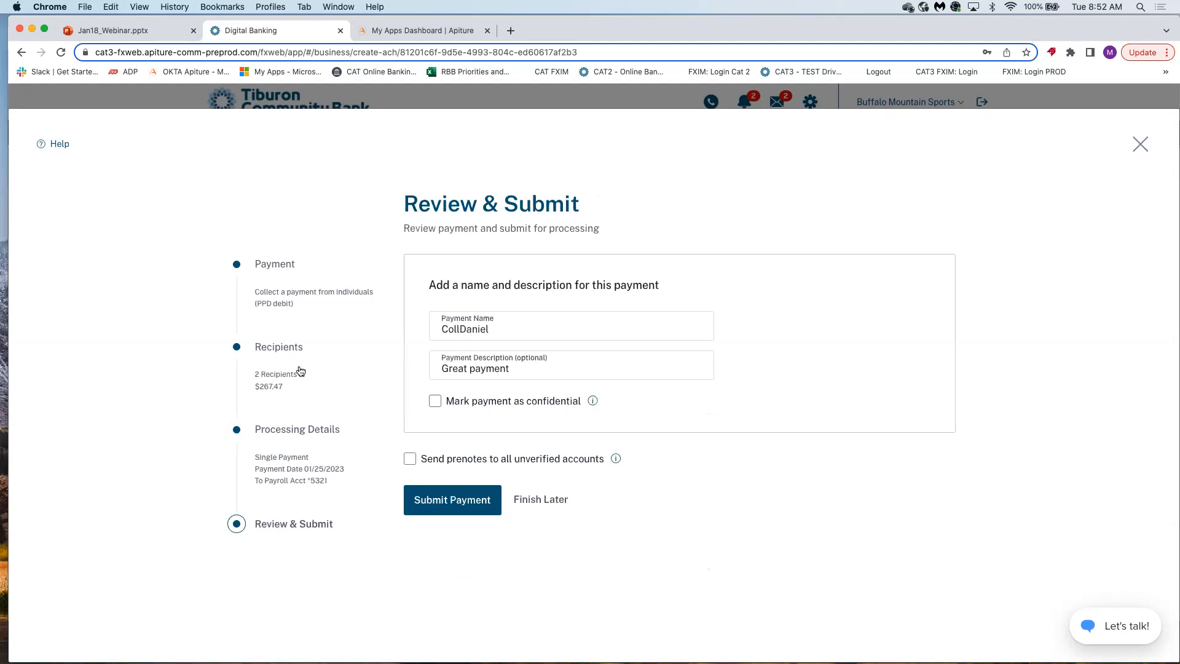
{"action": "left_click", "coordinate": [280, 348]}
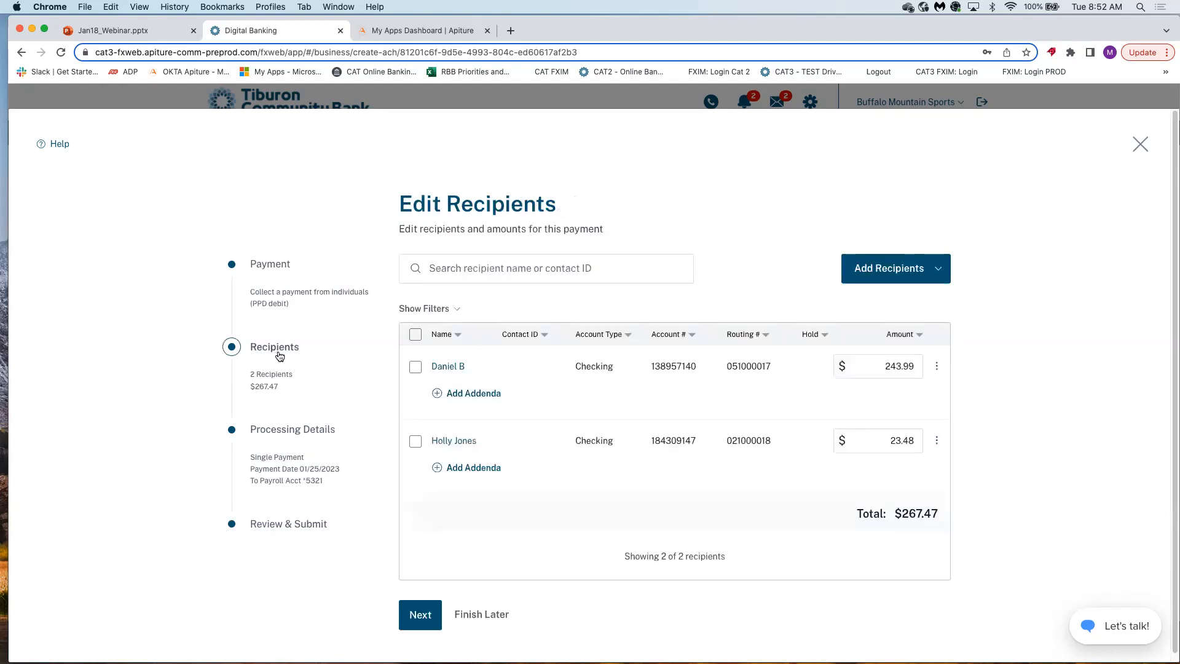
{"action": "left_click", "coordinate": [884, 277]}
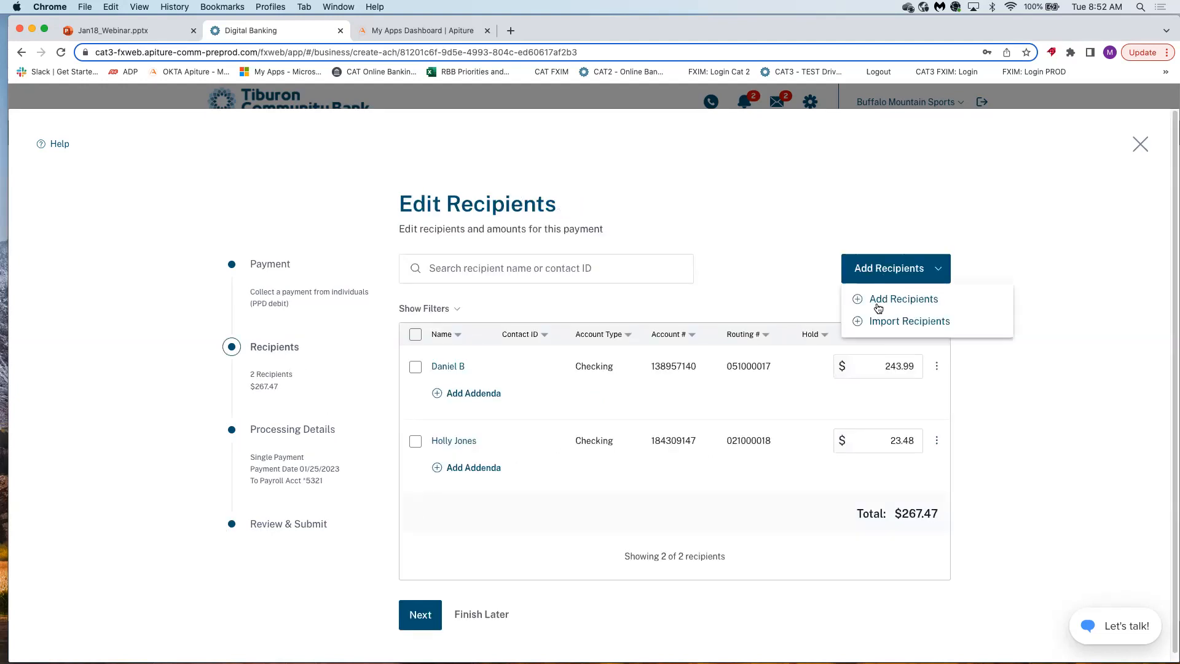
Add and save a third recipient with name, Checking account and routing numbers, and a $3.00 amount.
{"action": "left_click", "coordinate": [877, 300]}
{"action": "left_click", "coordinate": [456, 210]}
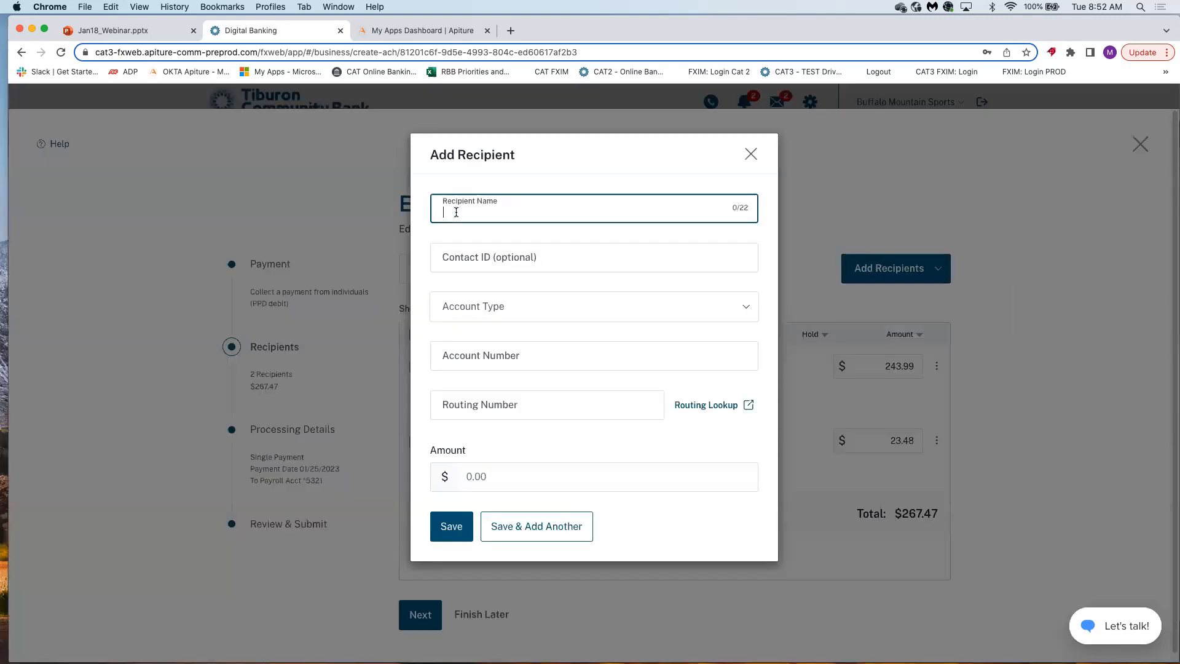
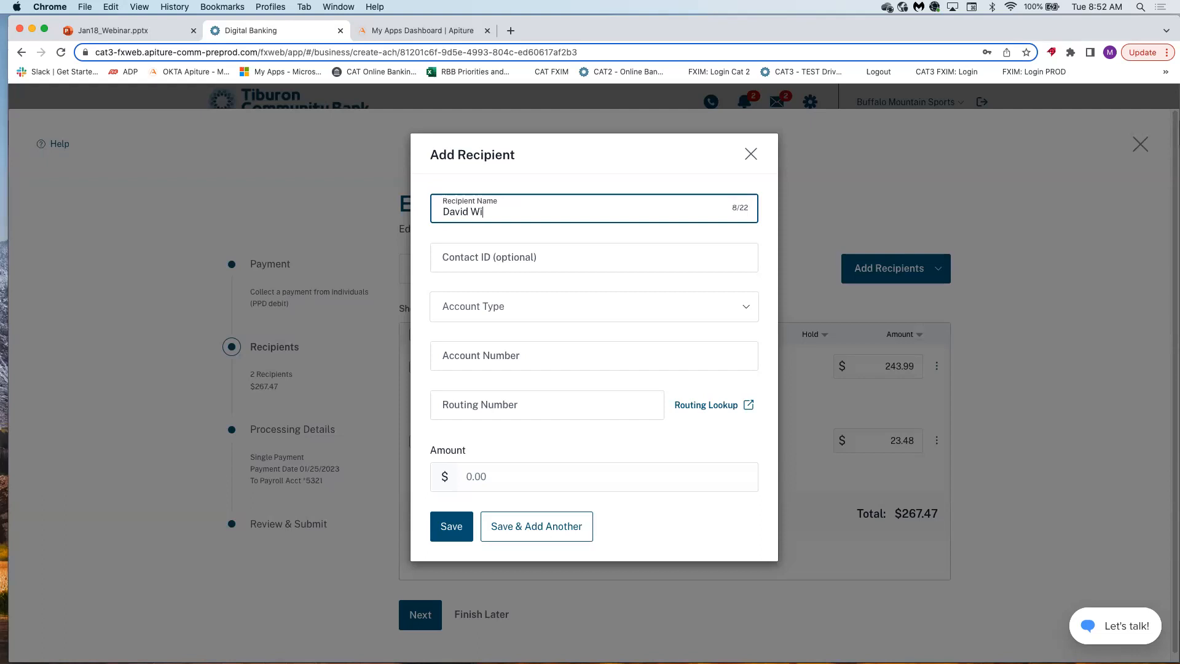
{"action": "left_click", "coordinate": [438, 308]}
{"action": "left_click", "coordinate": [450, 342]}
{"action": "left_click", "coordinate": [446, 406]}
{"action": "type", "text": "123123123"}
{"action": "left_click", "coordinate": [469, 478]}
{"action": "type", "text": "3"}
{"action": "left_click", "coordinate": [455, 533]}
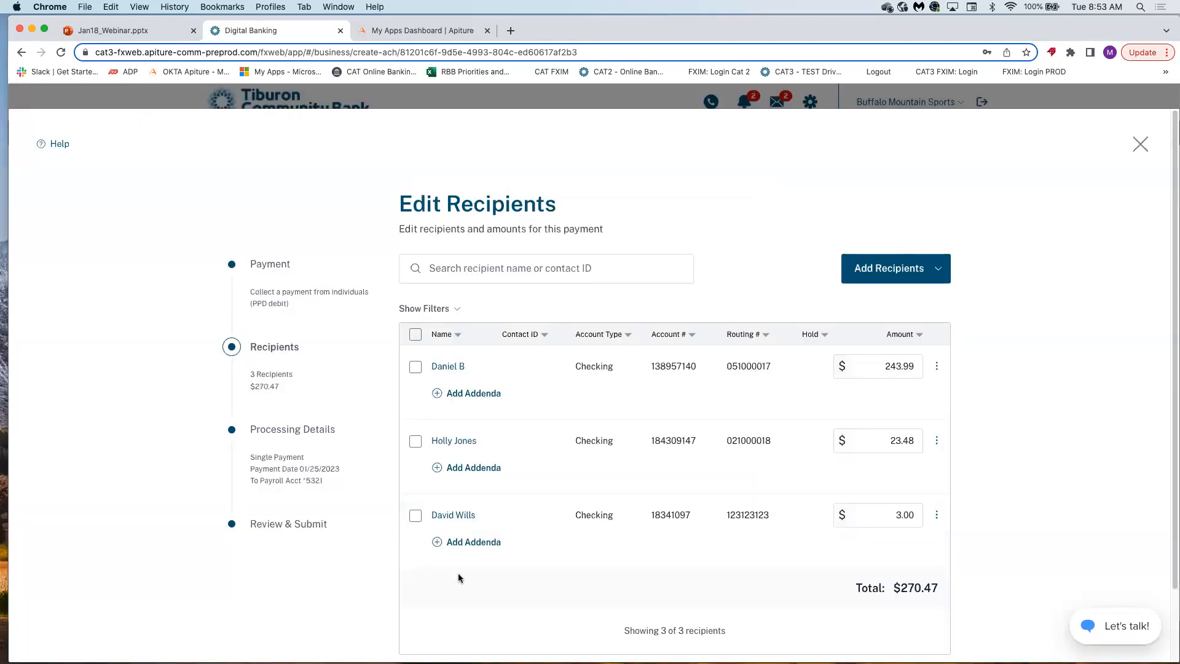
{"action": "scroll", "coordinate": [459, 573], "scroll_direction": "down", "scroll_amount": 2}
Enter the memo 'This is a reimburse' in processing details and continue to Review & Submit.
{"action": "left_click", "coordinate": [421, 607]}
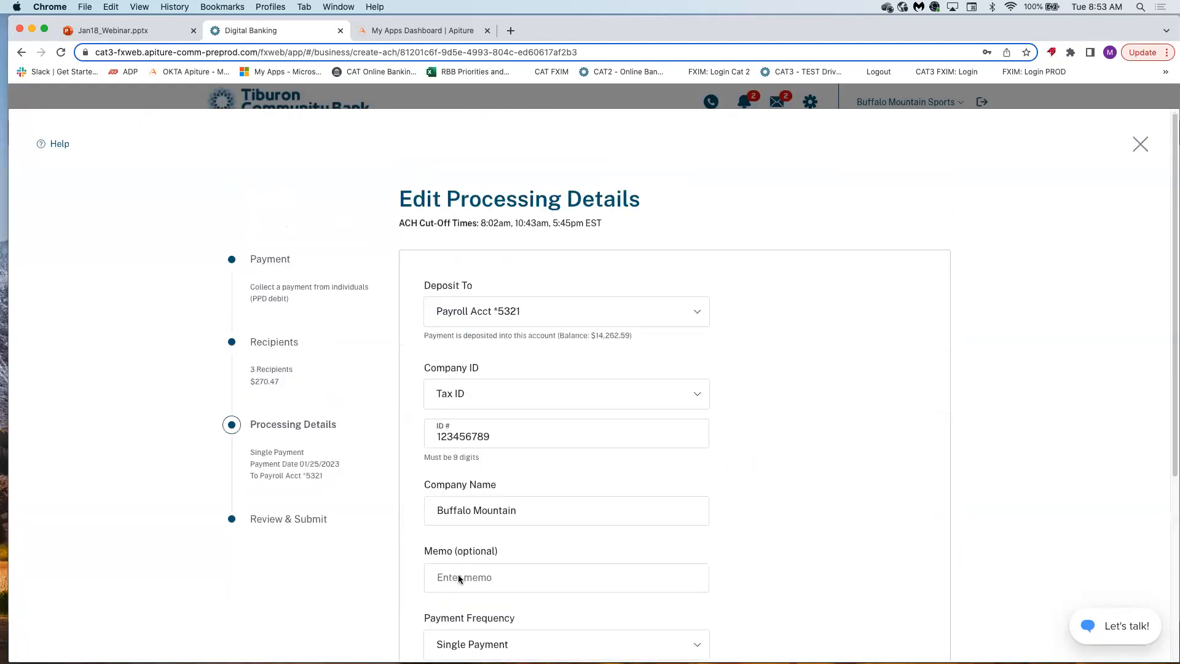
{"action": "scroll", "coordinate": [462, 362], "scroll_direction": "down", "scroll_amount": 5}
{"action": "left_click", "coordinate": [471, 300]}
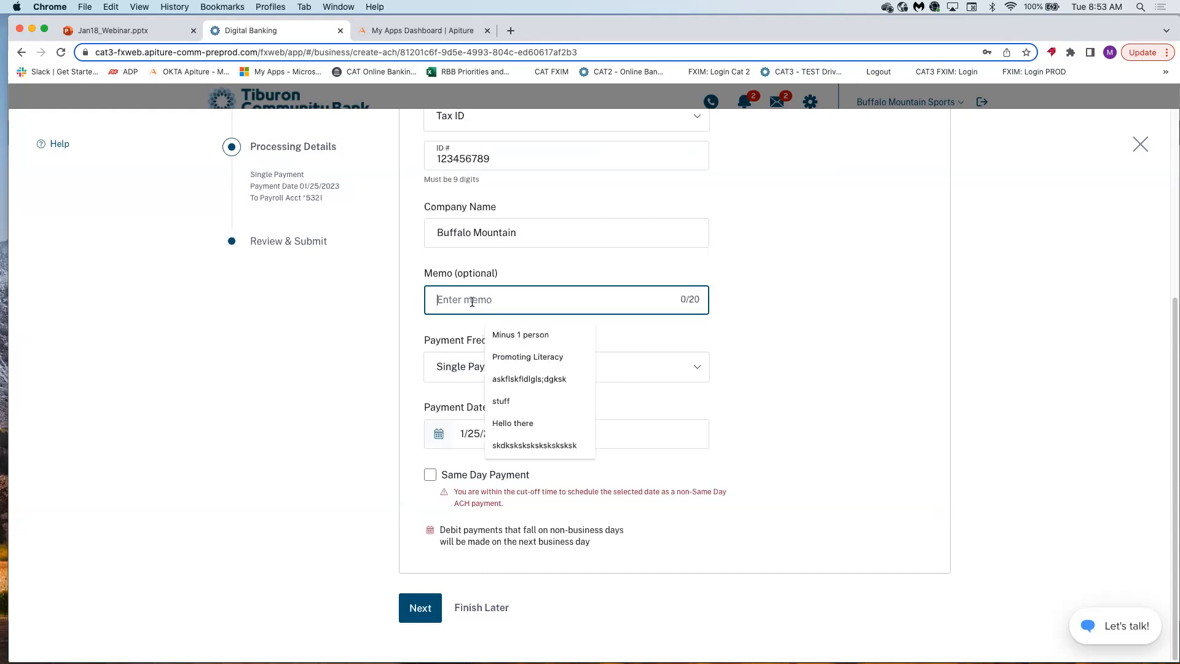
{"action": "type", "text": "Thi"}
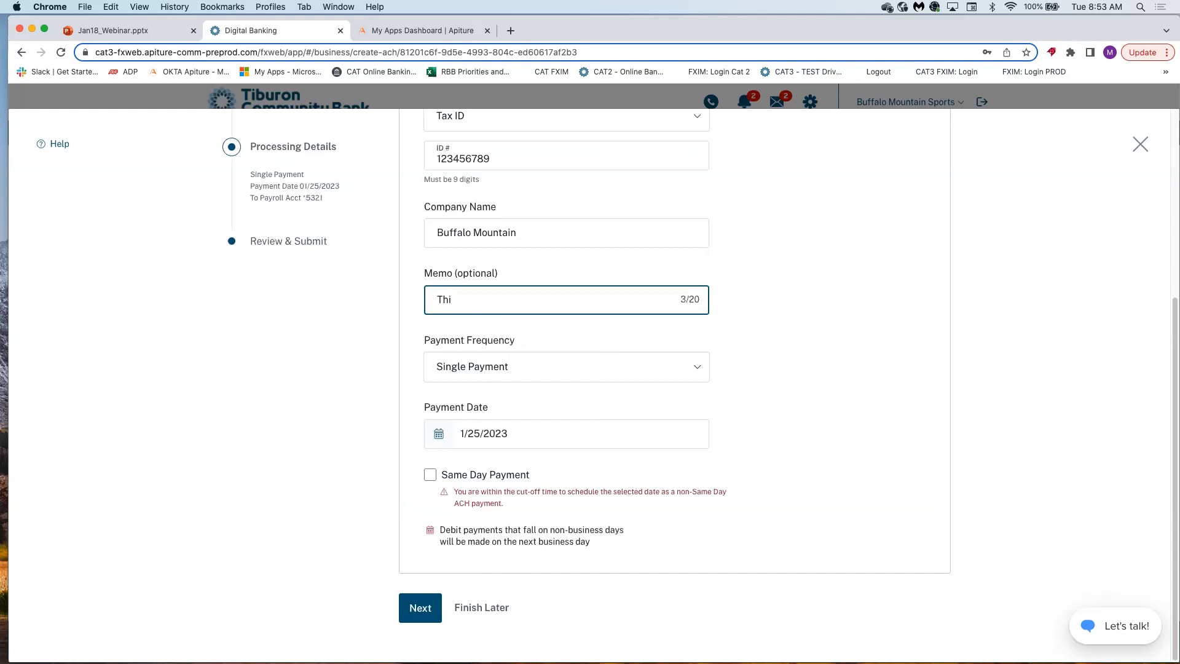
{"action": "type", "text": "s is a reimburse"}
{"action": "left_click", "coordinate": [418, 609]}
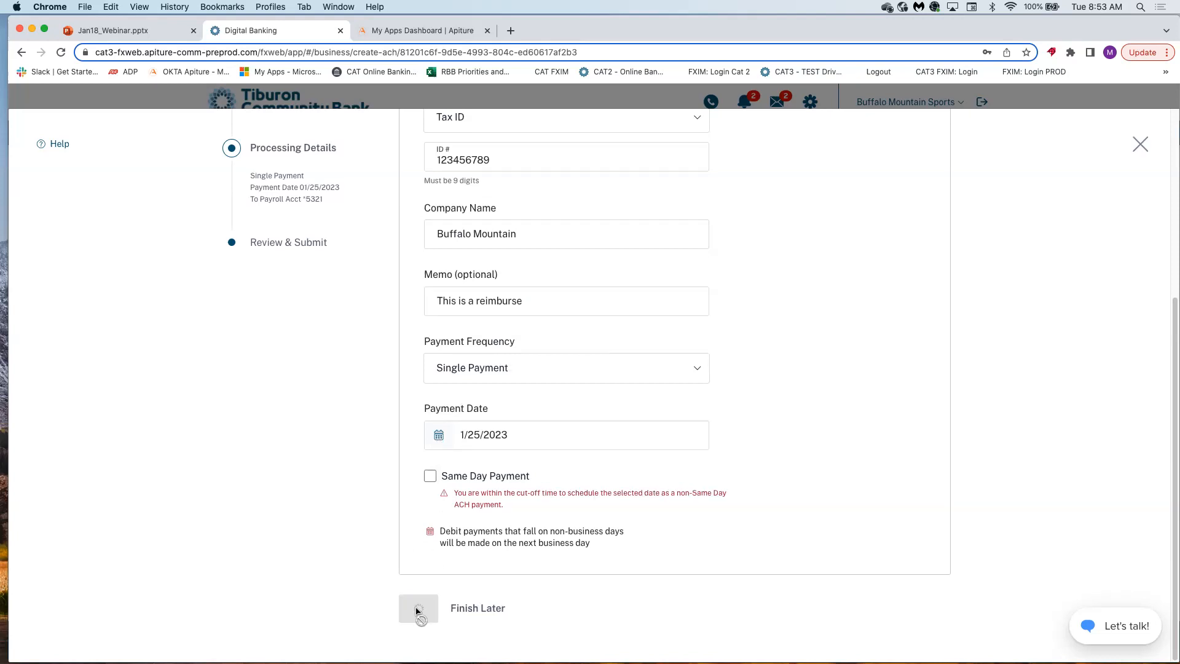
Replace the payment description with 'Office Supplies' and submit the $270.47 CollDaniel payment.
{"action": "left_click", "coordinate": [525, 369]}
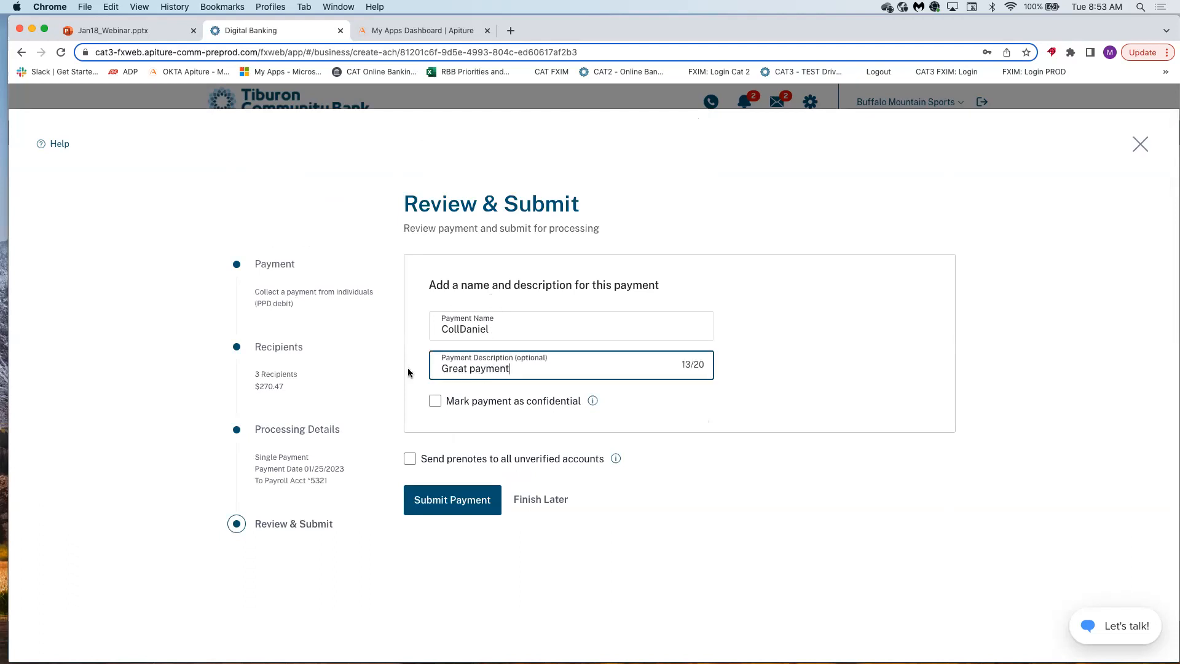
{"action": "key", "text": "super+a"}
{"action": "type", "text": "Offi"}
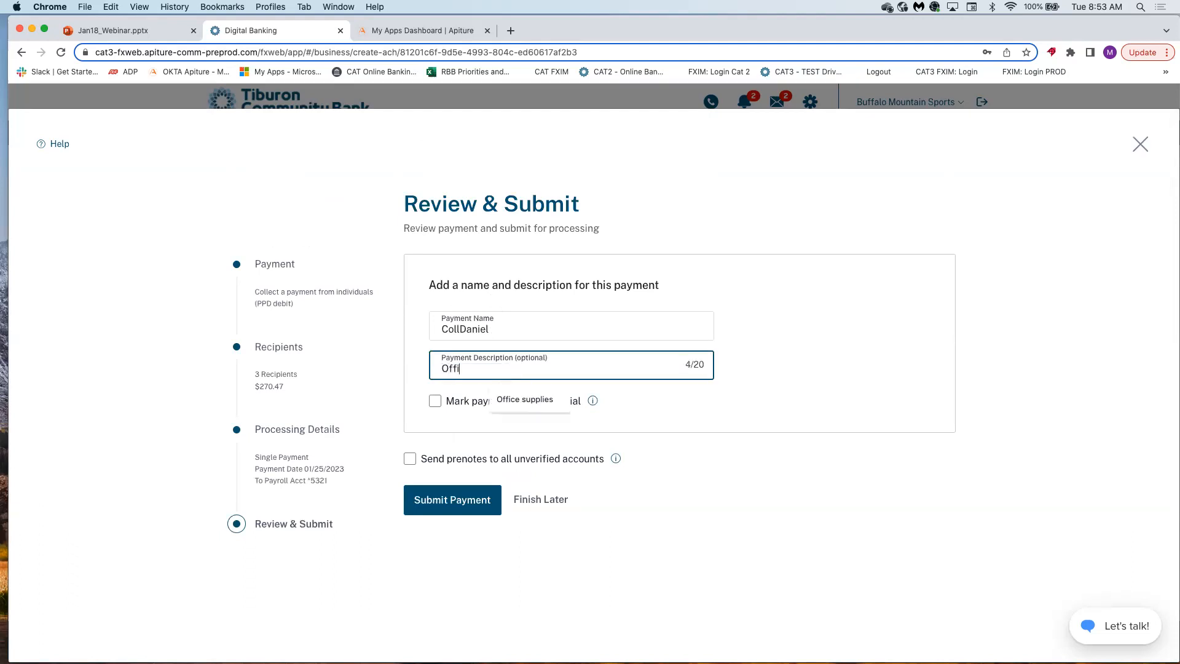
{"action": "type", "text": "ce Supplies"}
{"action": "left_click", "coordinate": [525, 518]}
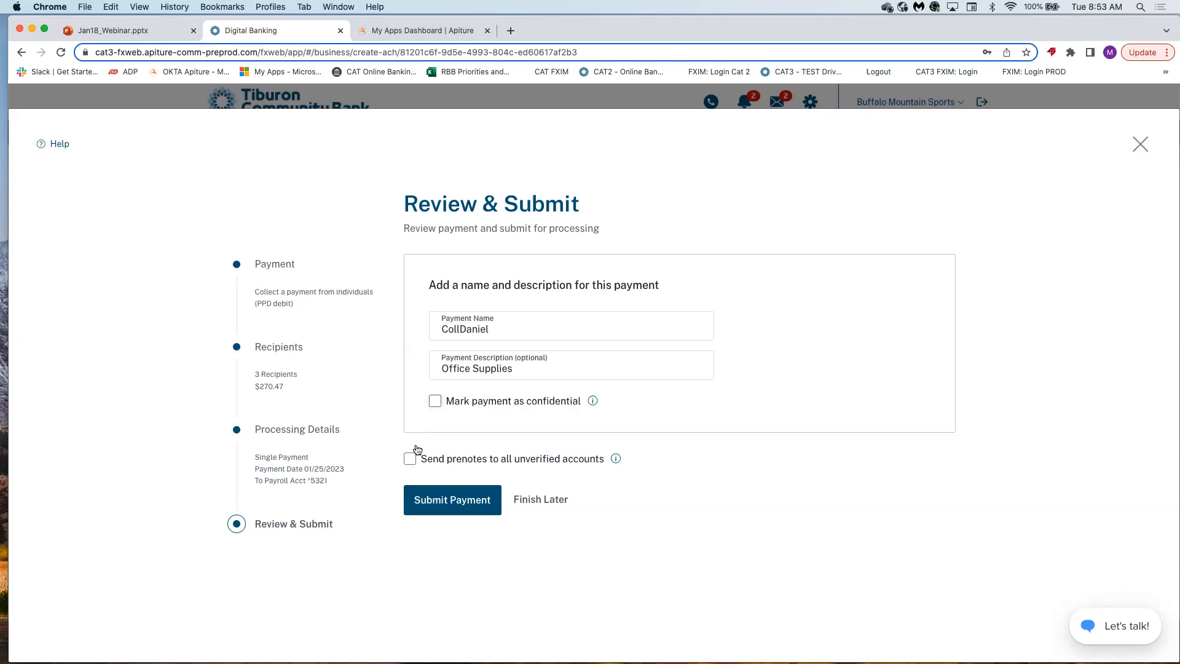
{"action": "left_click", "coordinate": [449, 501]}
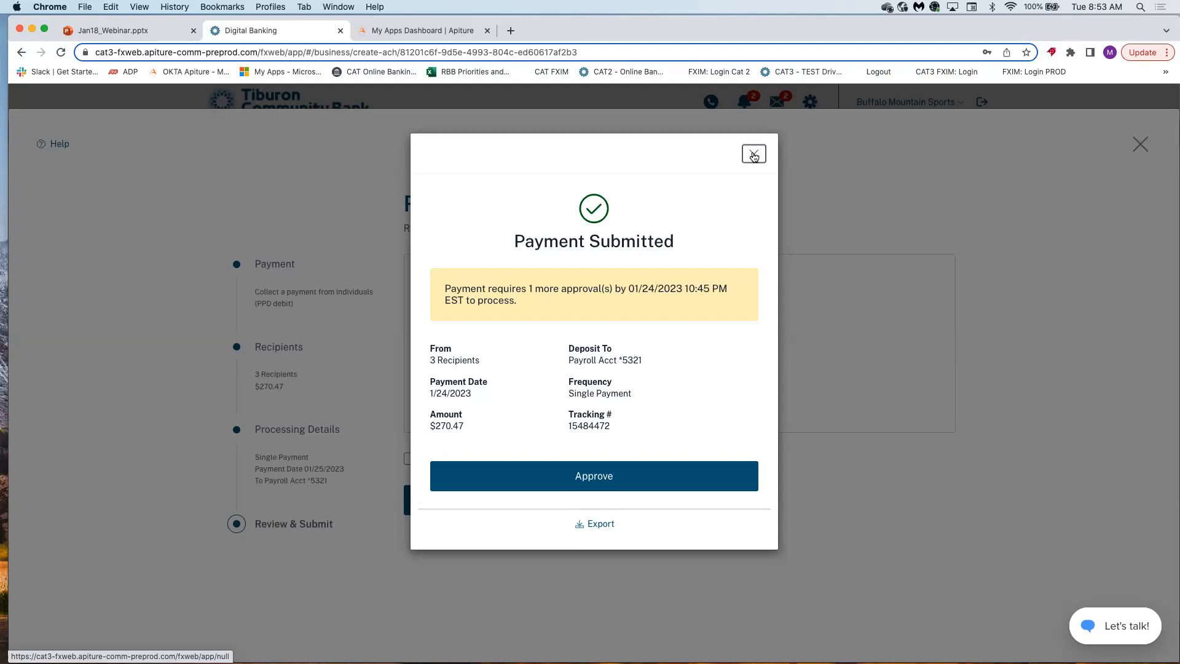
Select the new payment's tracking number and close the Payment Submitted confirmation.
{"action": "left_click_drag", "start_coordinate": [635, 427], "coordinate": [563, 431]}
{"action": "key", "text": "super+c"}
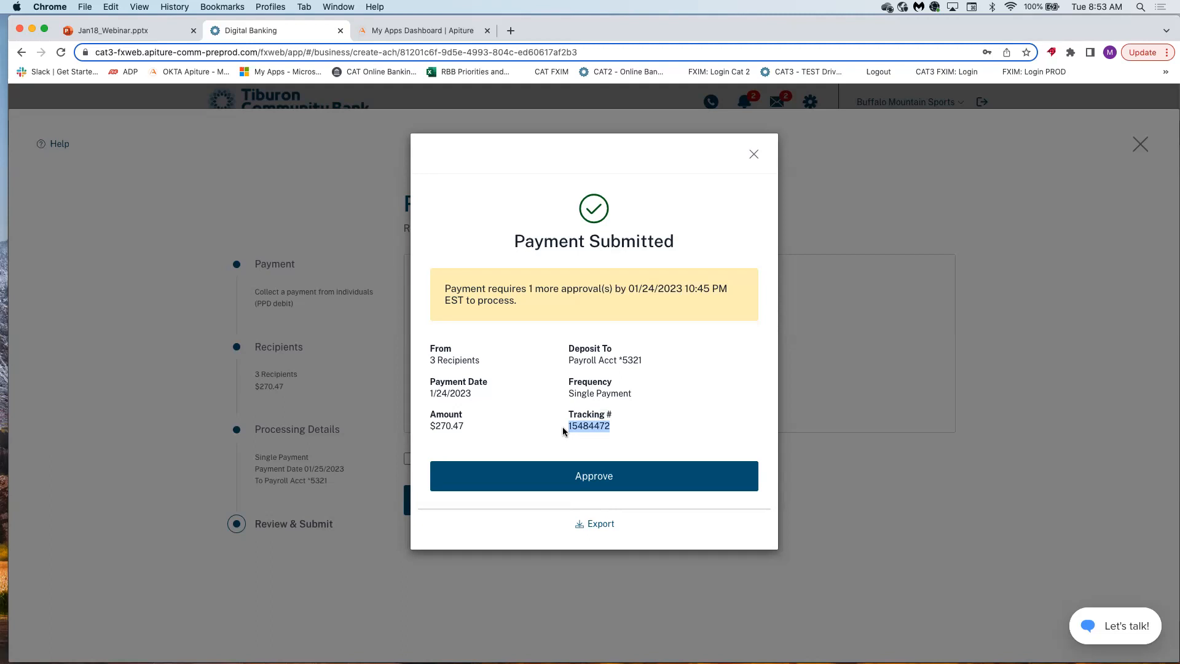
{"action": "left_click", "coordinate": [754, 154]}
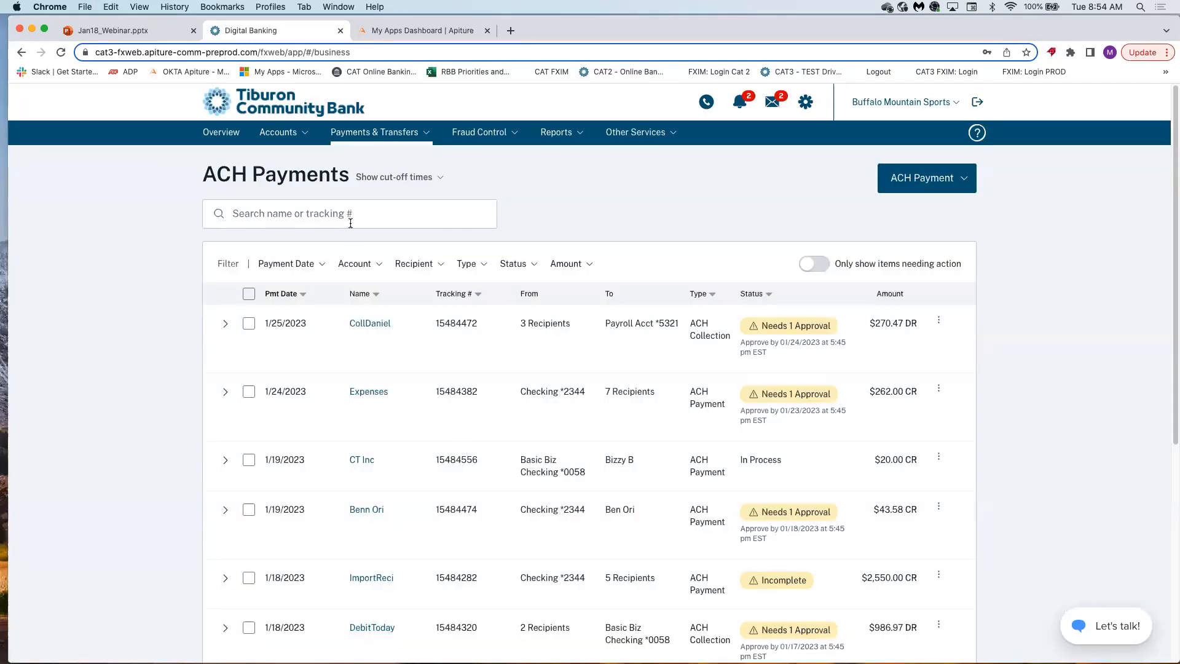
{"action": "left_click", "coordinate": [306, 214]}
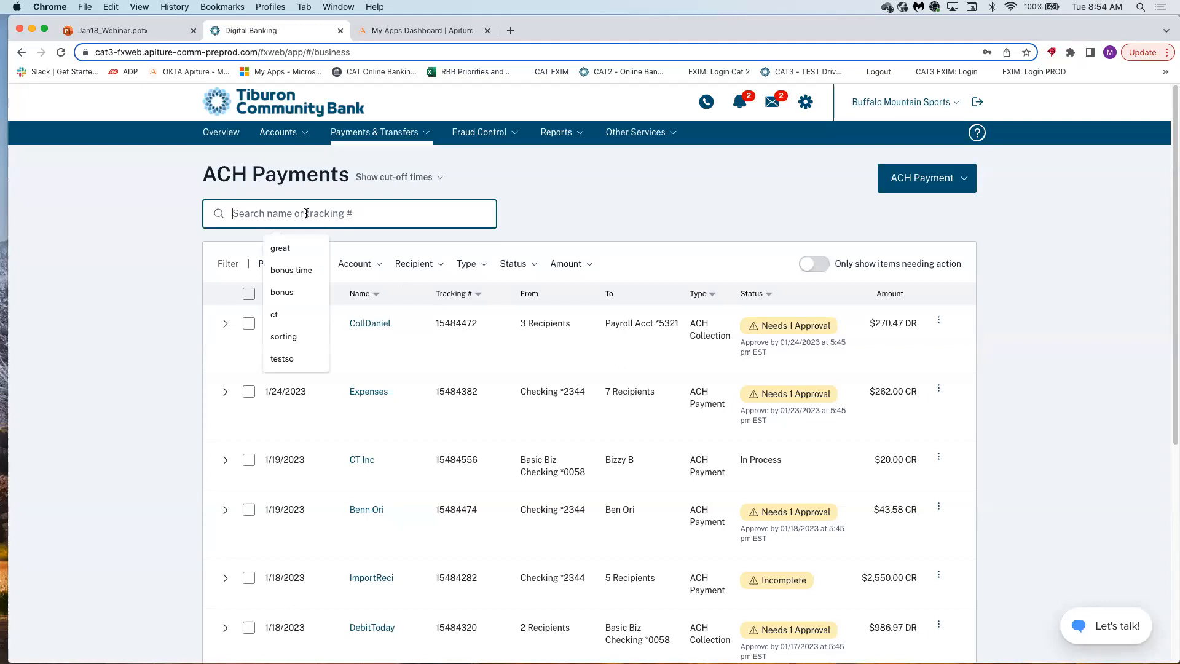
{"action": "key", "text": "super+v"}
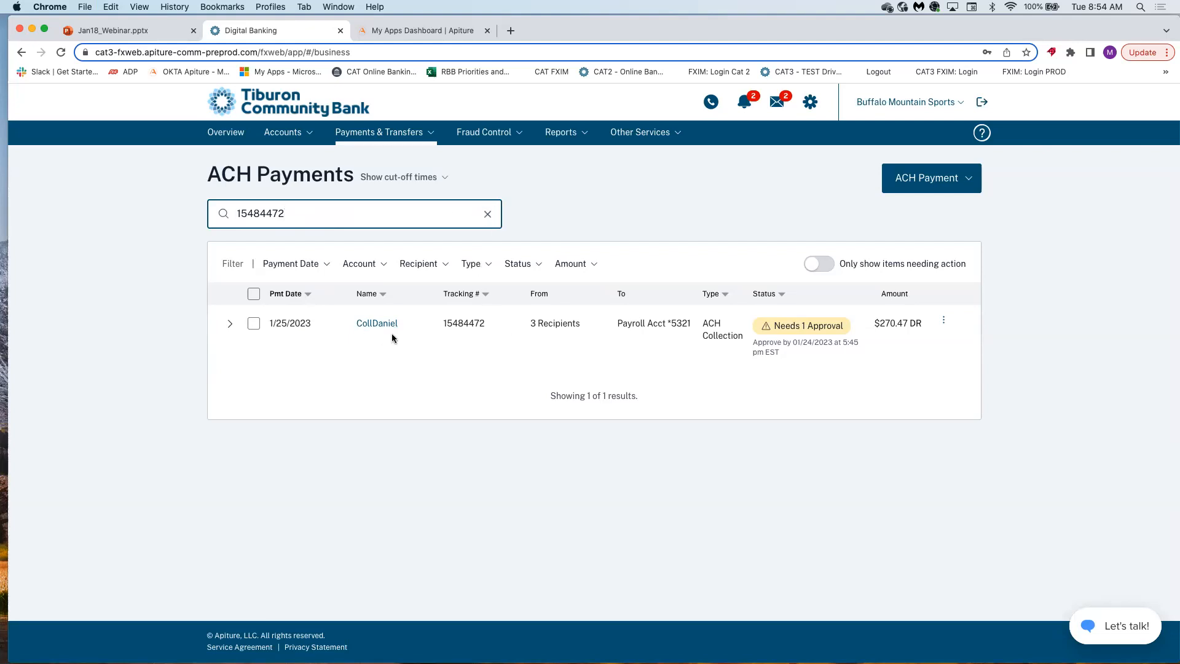
{"action": "left_click", "coordinate": [488, 214]}
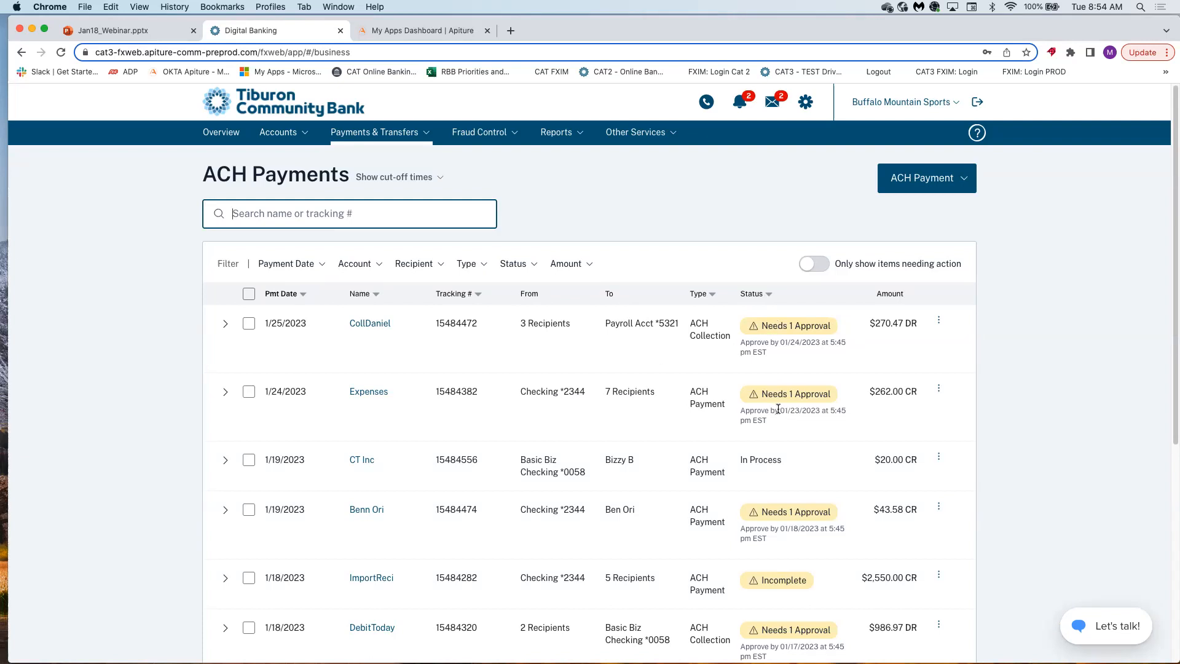
{"action": "left_click", "coordinate": [369, 393]}
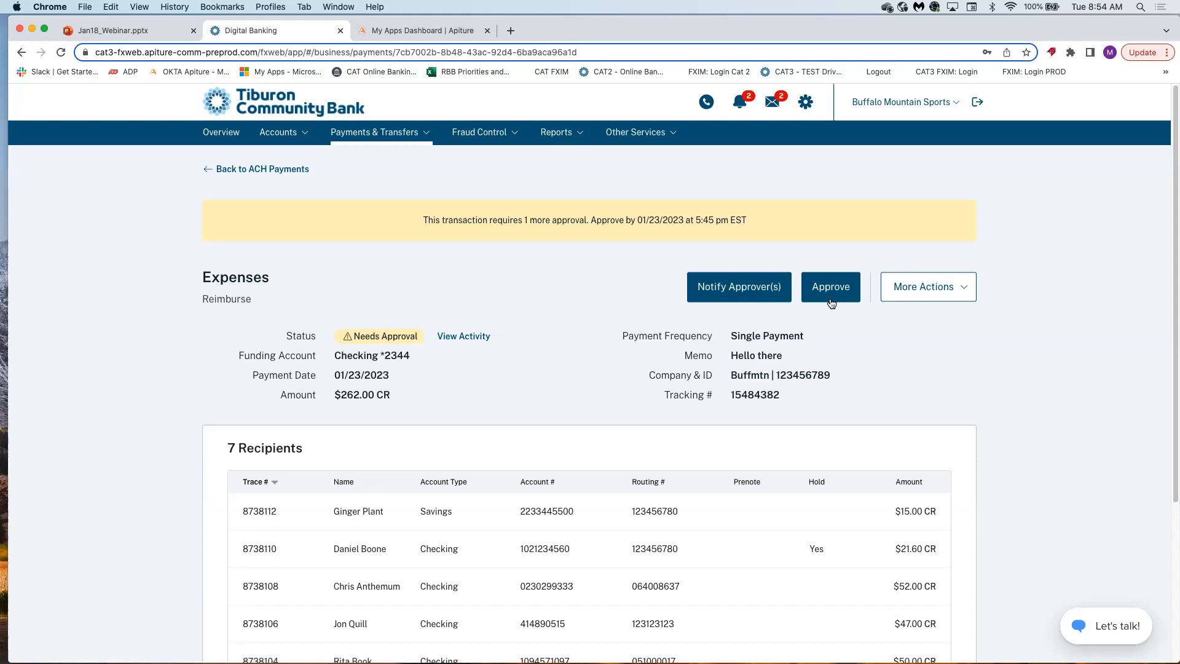
Check the Expenses payment's actions, then open CT Inc and list its actions, including Request Reversal.
{"action": "left_click", "coordinate": [925, 296]}
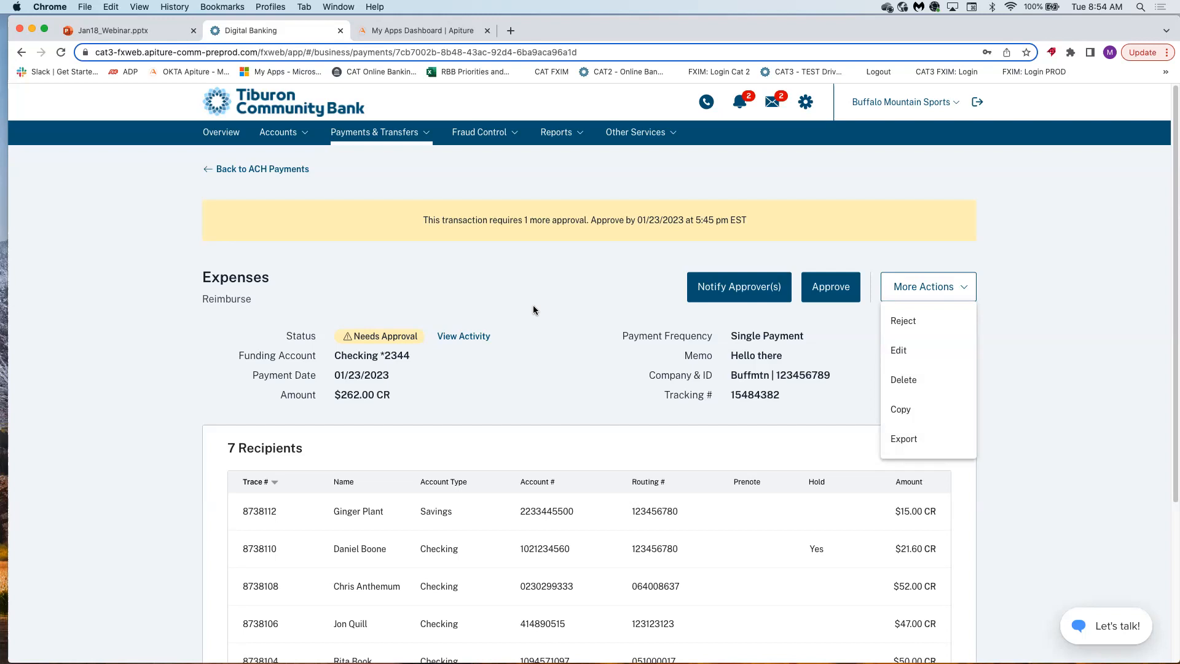
{"action": "left_click", "coordinate": [592, 305]}
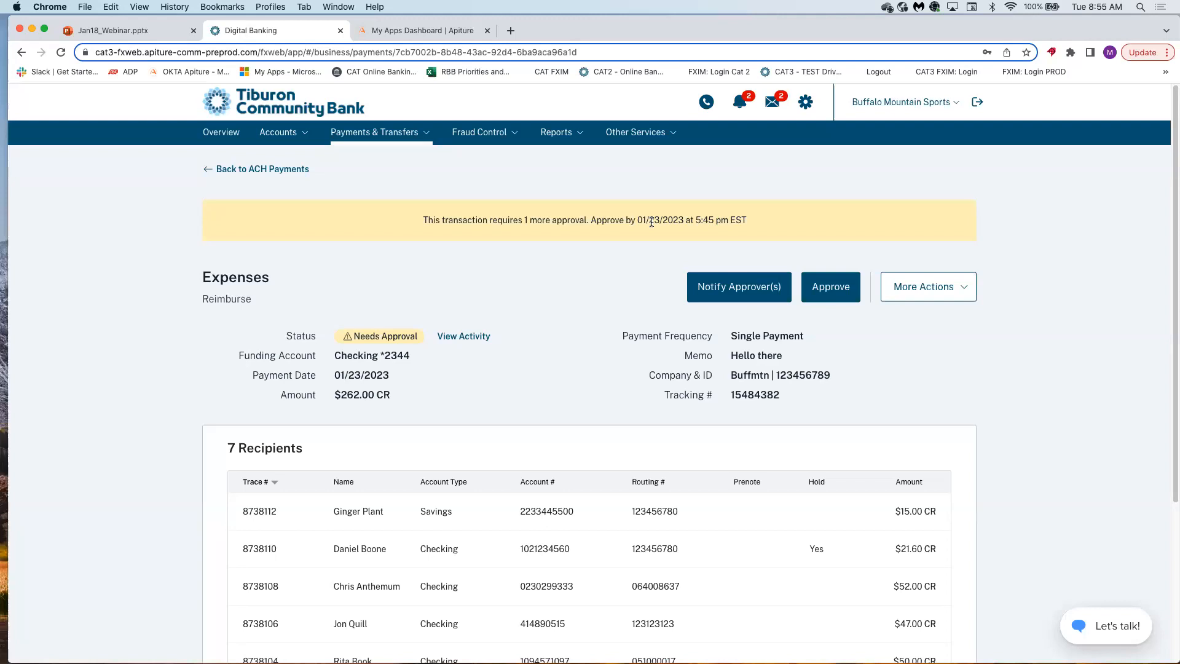
{"action": "left_click", "coordinate": [278, 170]}
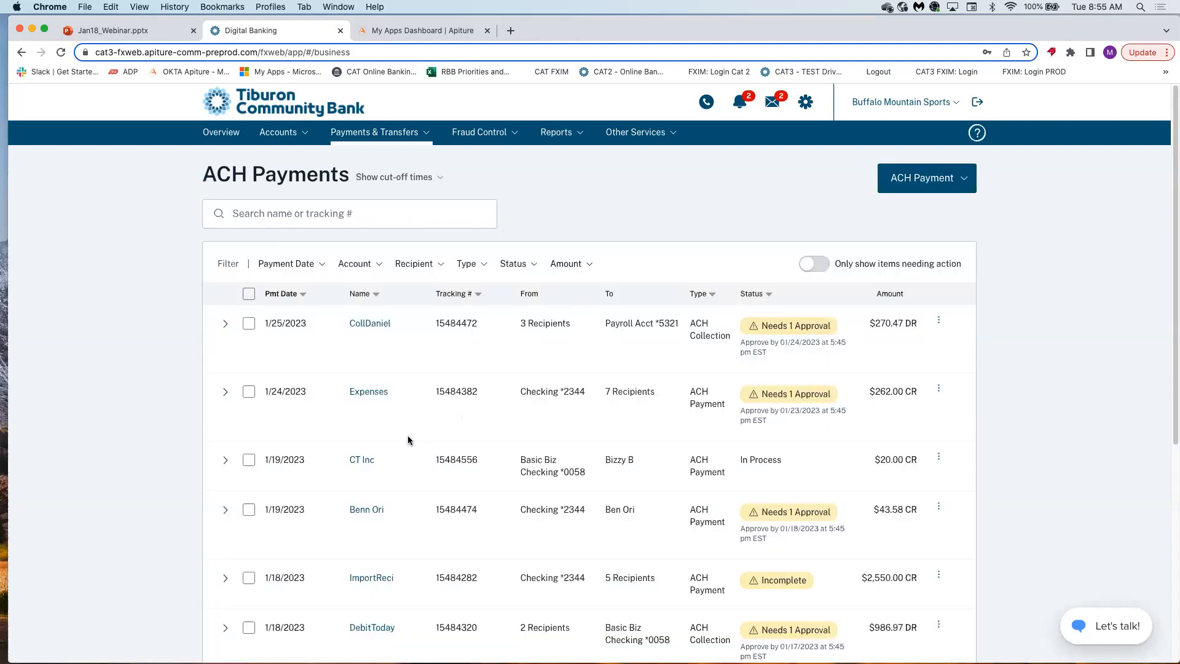
{"action": "left_click", "coordinate": [366, 460]}
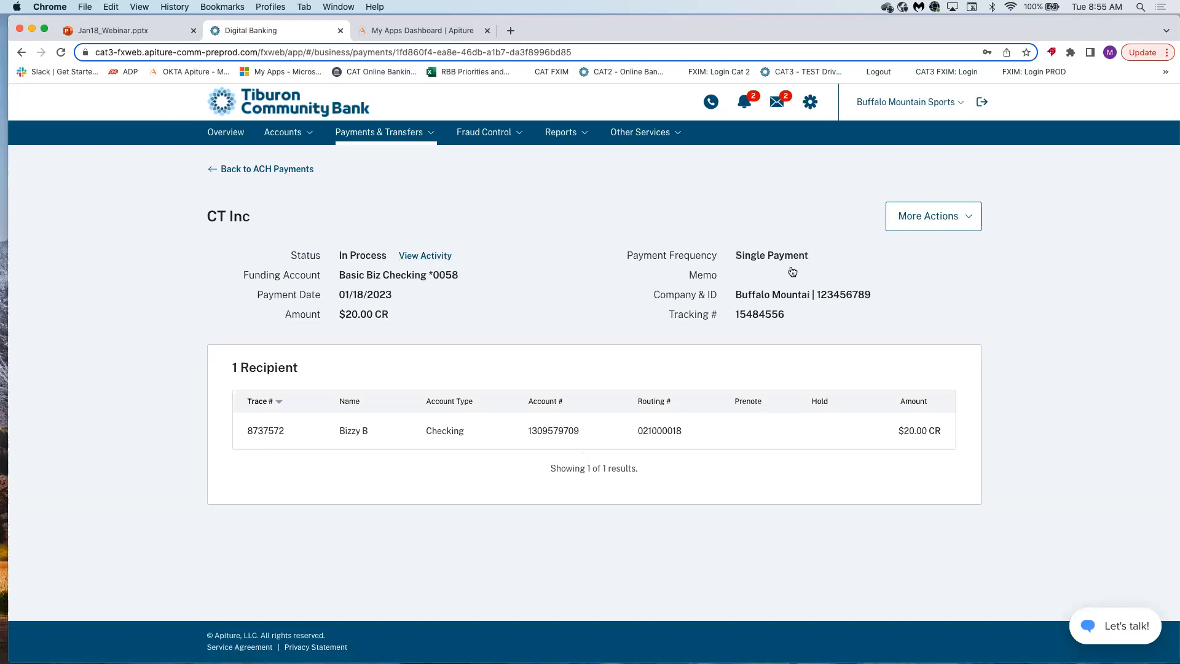
{"action": "left_click", "coordinate": [937, 216]}
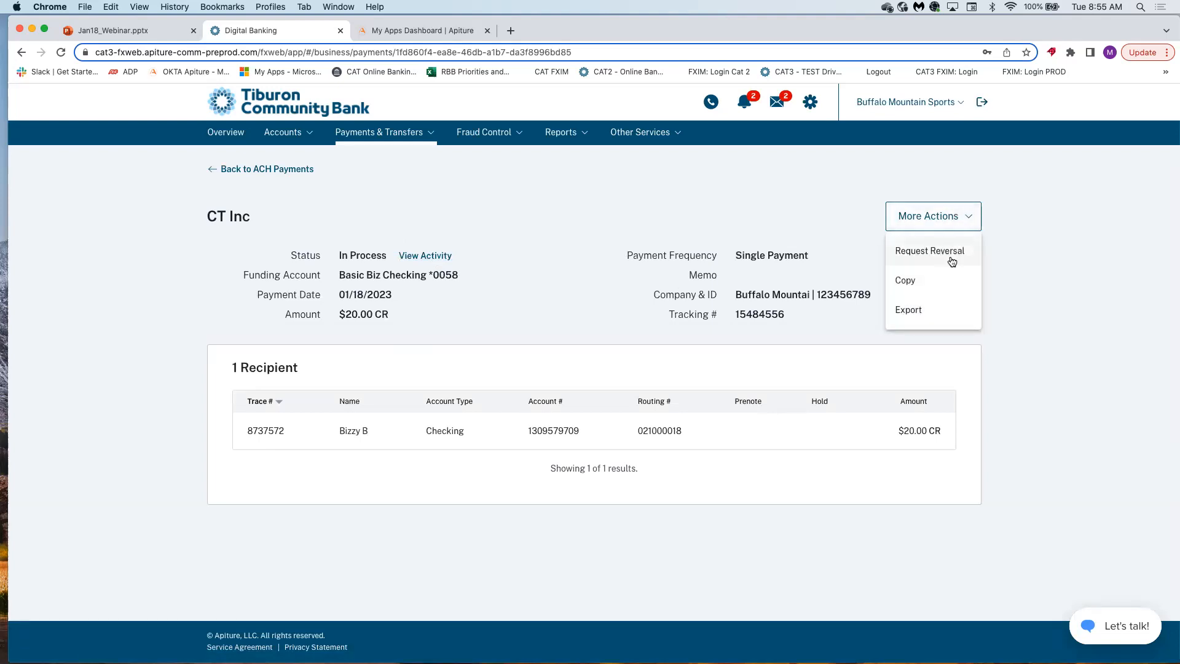